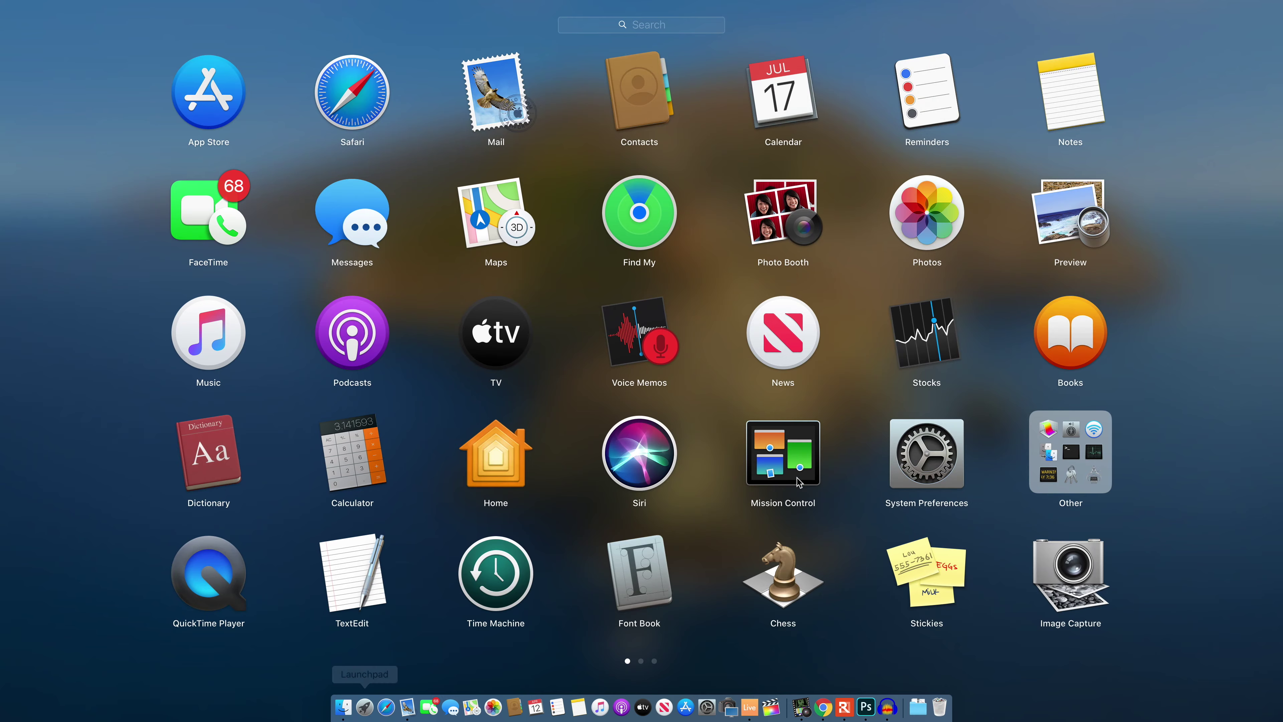
- Launch the Sony Remote app from the second Launchpad page
scroll(799, 482, "right", 3)
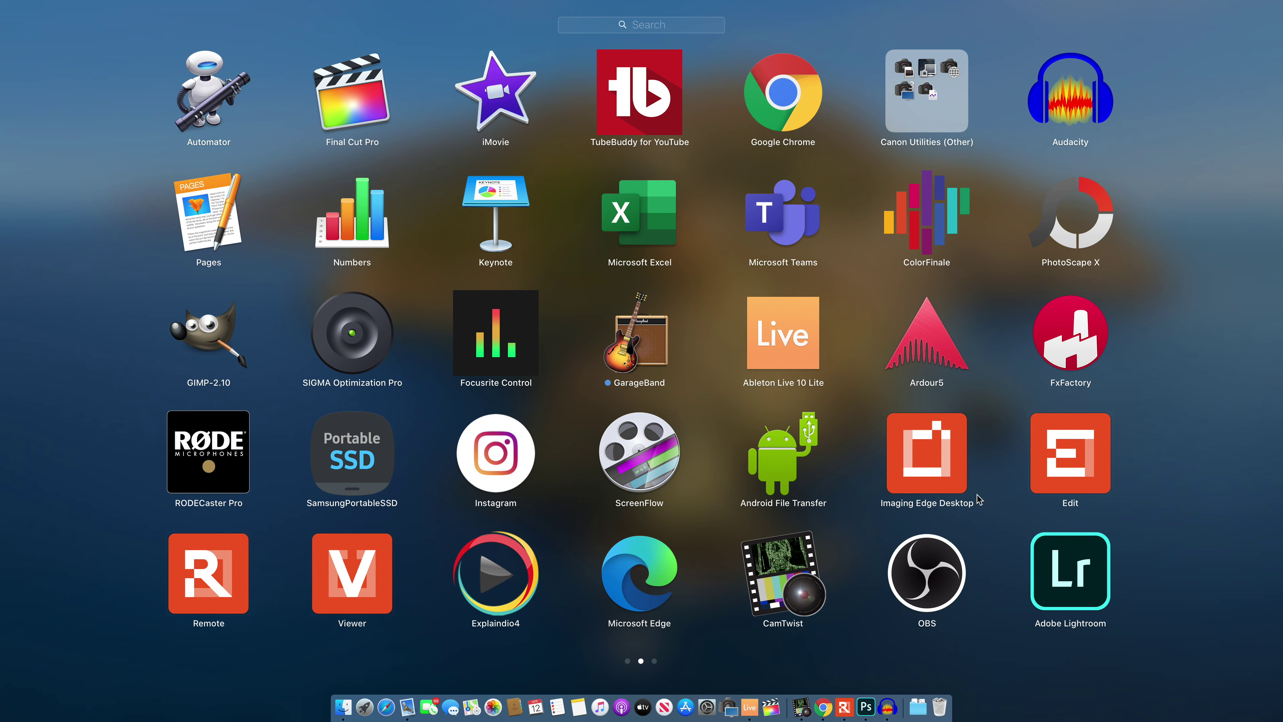
left_click(210, 576)
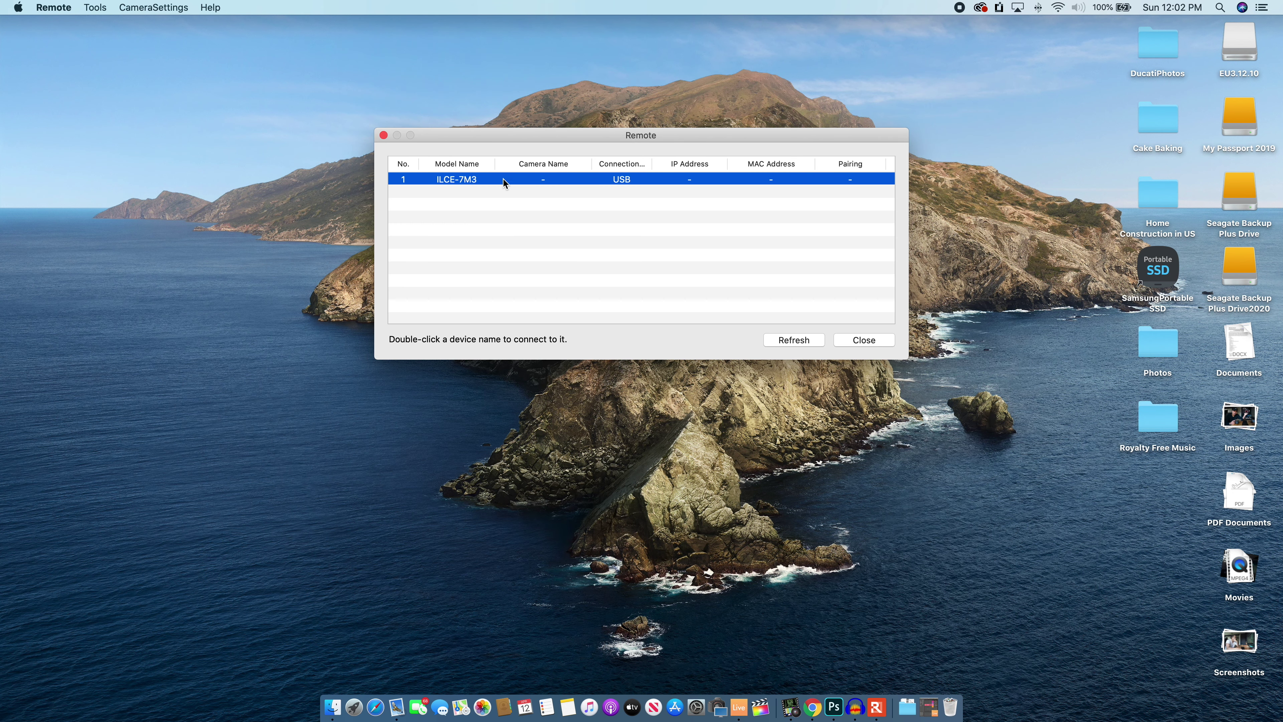
- Connect Remote to the ILCE-7M3 camera, then bring up Launchpad
double_click(488, 178)
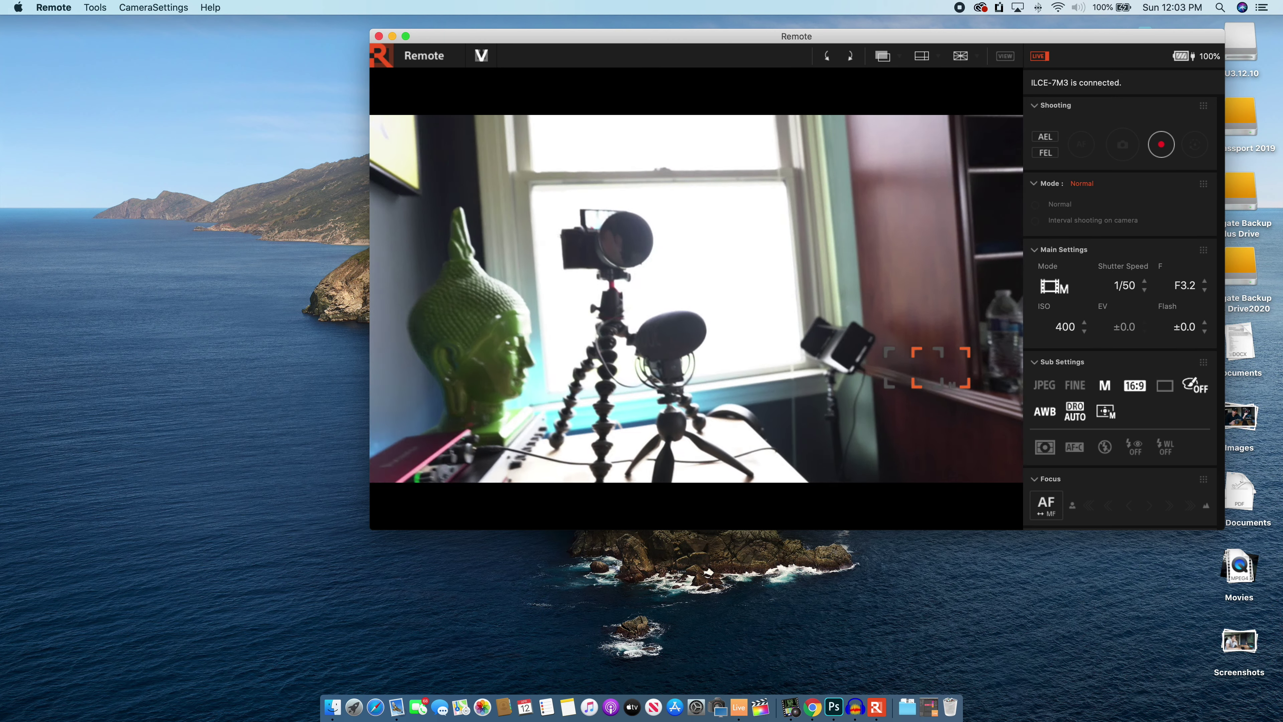
key("F4")
- Launch OBS Studio and add a new scene named 'Video'
left_click(927, 604)
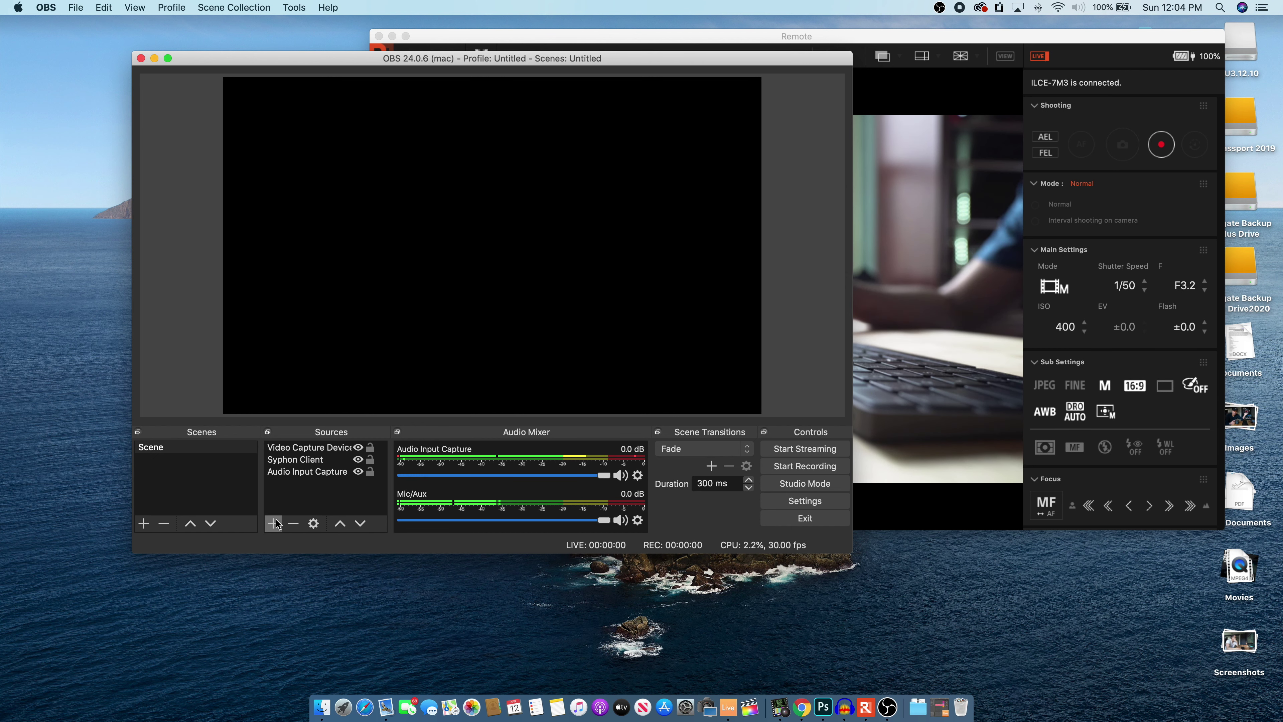
left_click(145, 523)
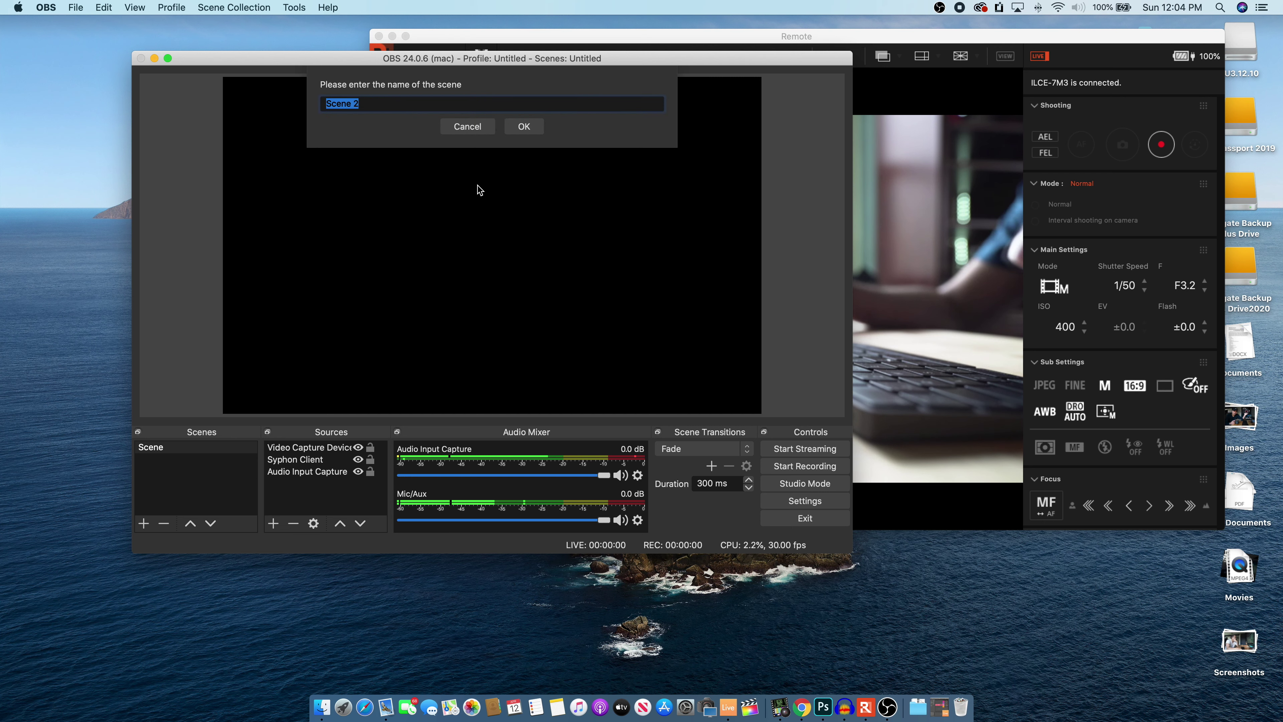
type("Vidoe")
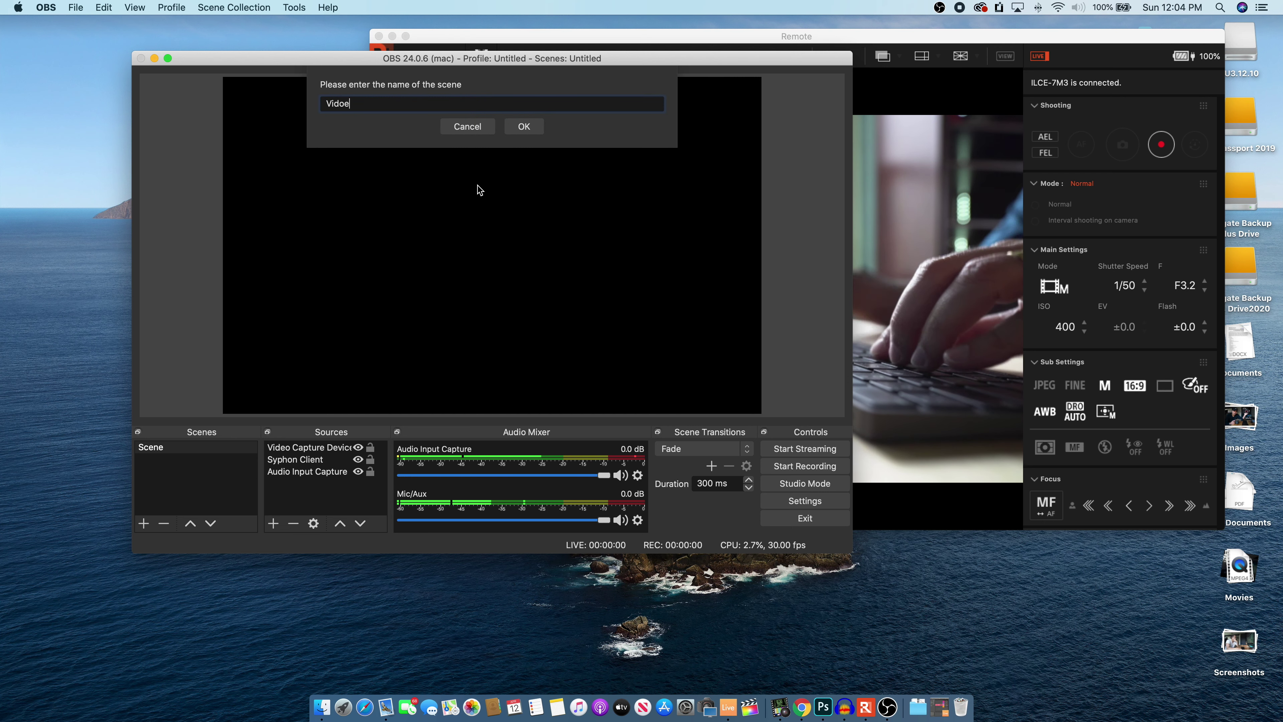
key("BackSpace")
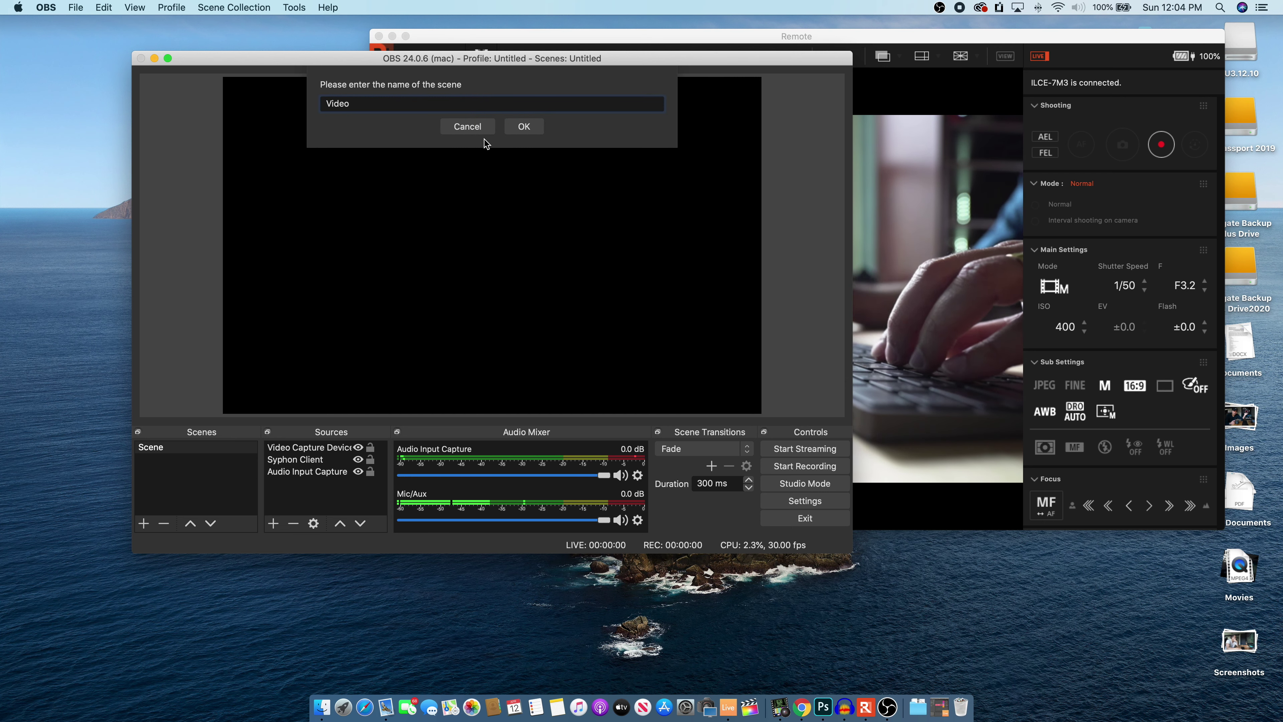
key("Return")
left_click(273, 523)
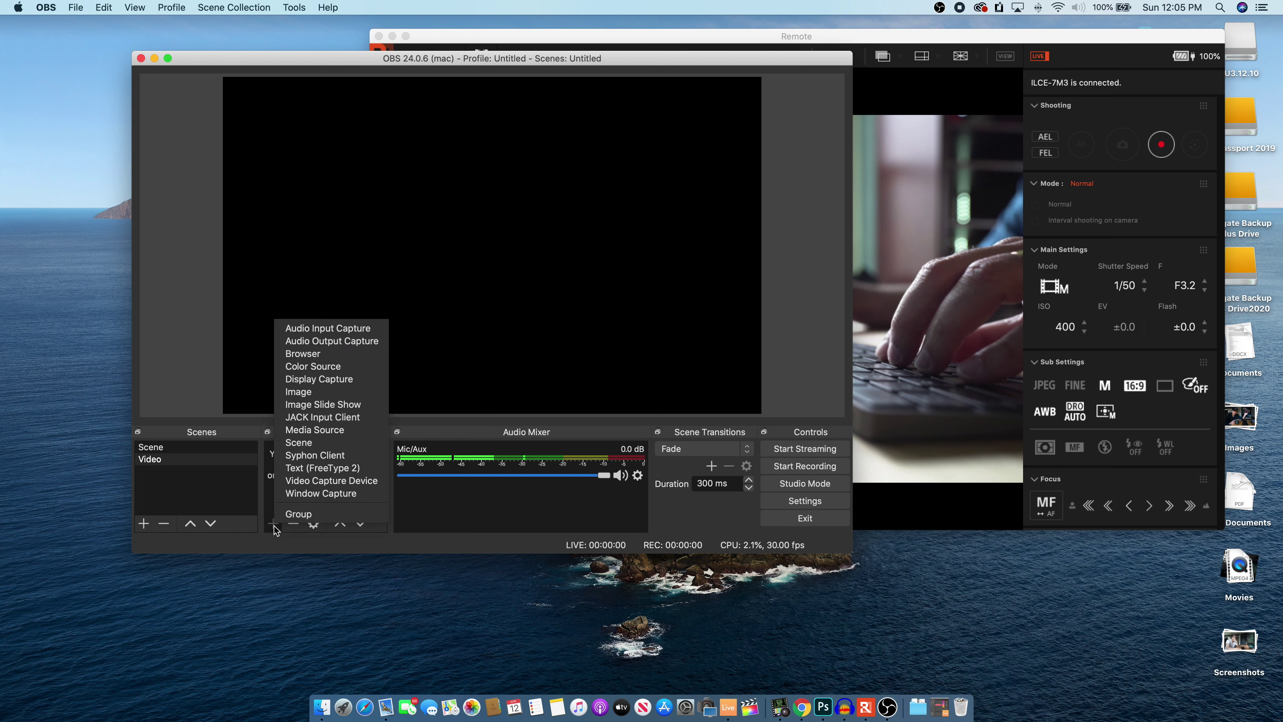
- Create a Window Capture source named 'Sony Remote'
left_click(318, 494)
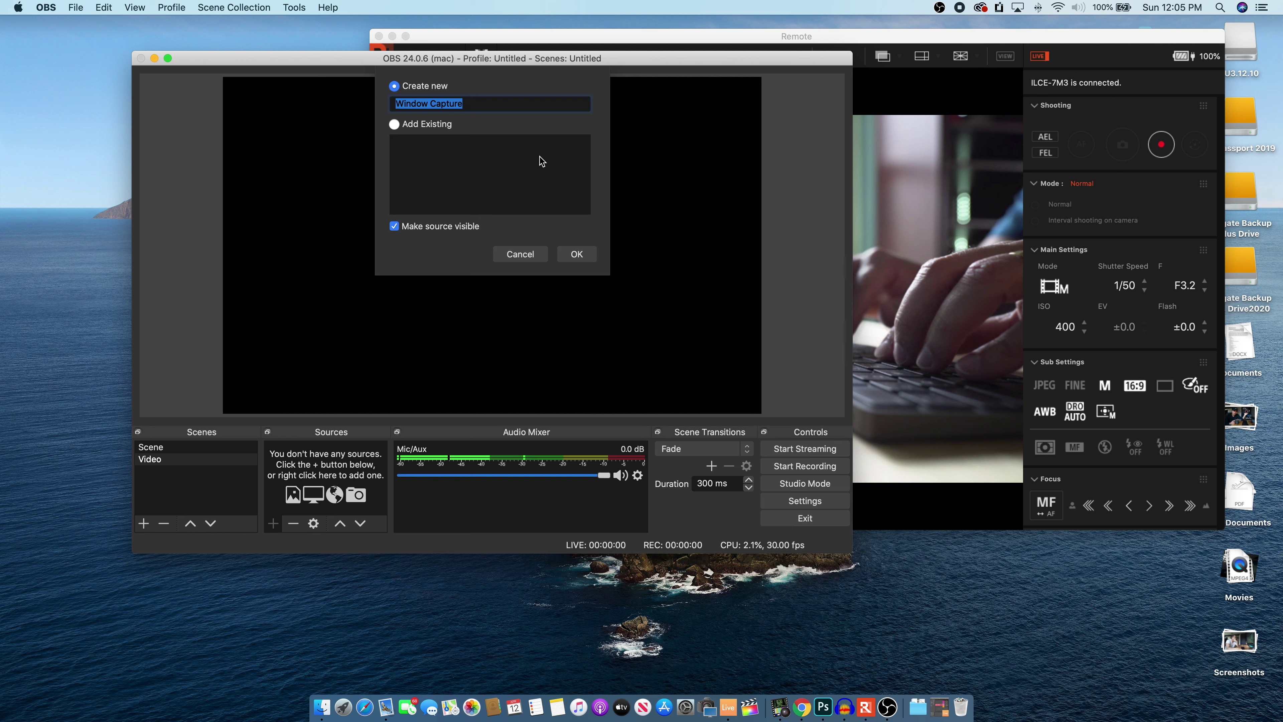
type("Vide")
key("BackSpace")
key("BackSpace")
key("BackSpace")
key("BackSpace")
type("Sony Remote")
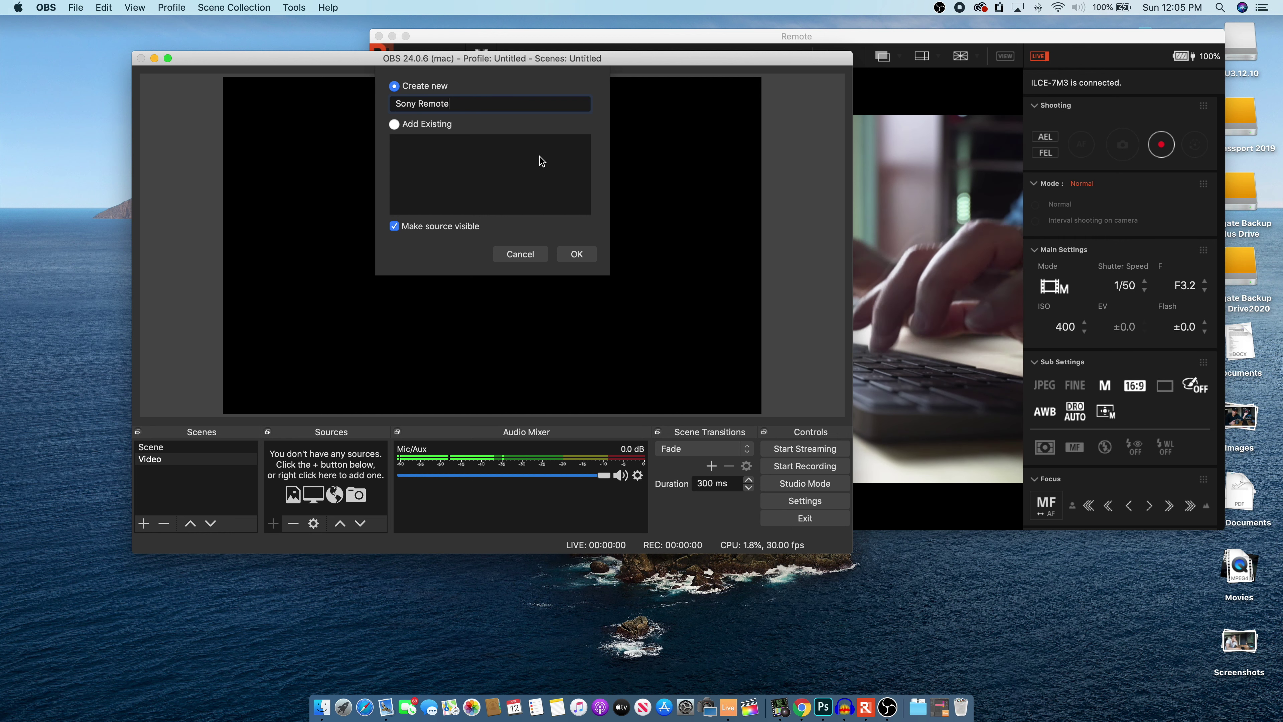
left_click(577, 250)
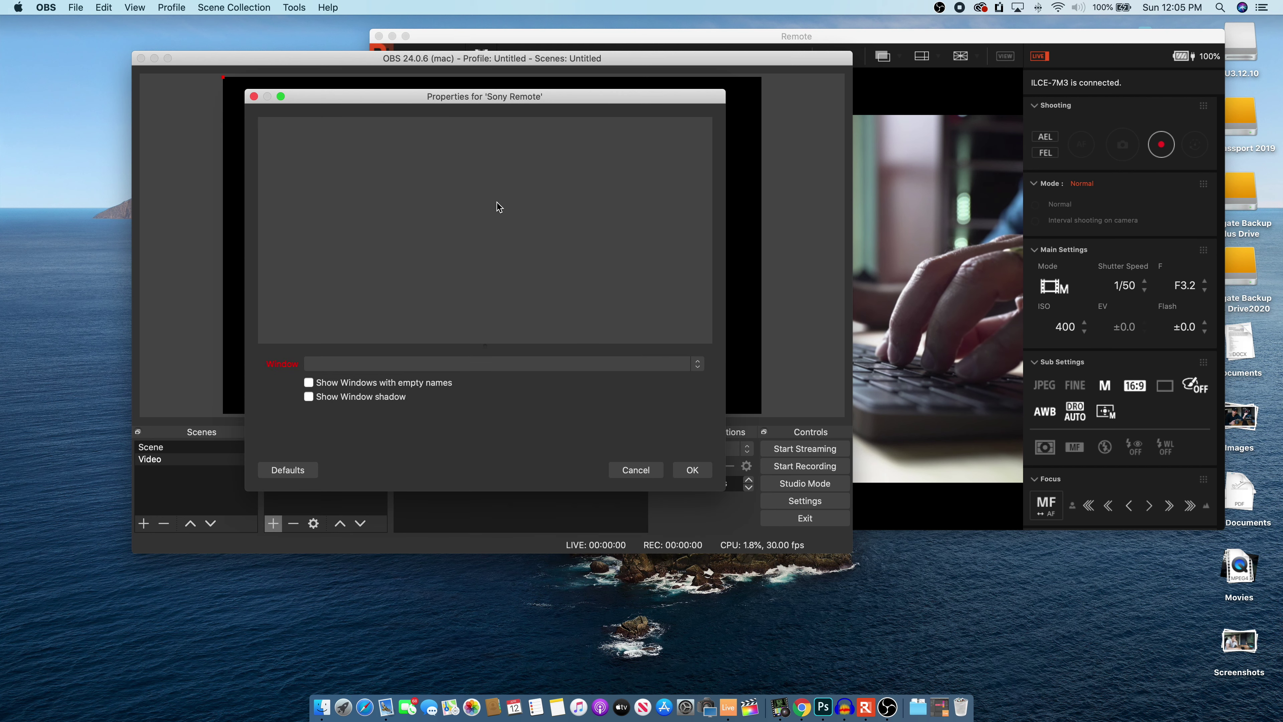
- Set the Sony Remote source to capture the [Remote] Remote window
left_click(892, 45)
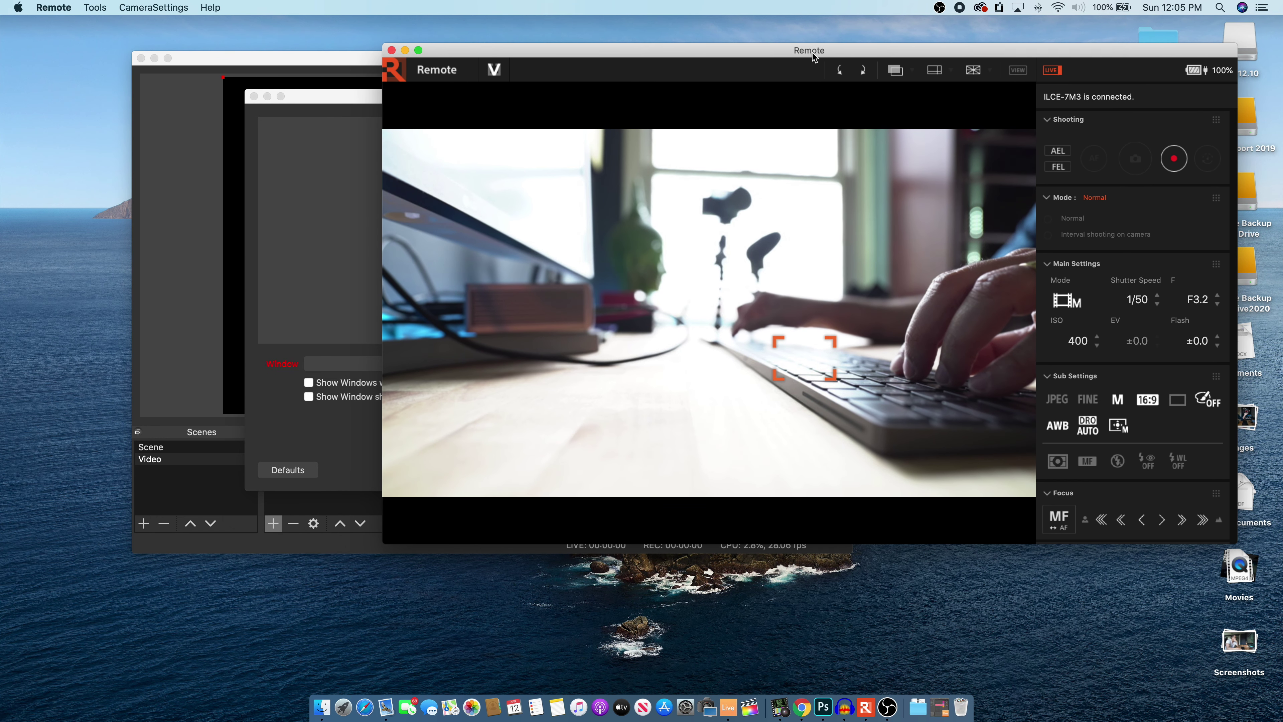
left_click(326, 99)
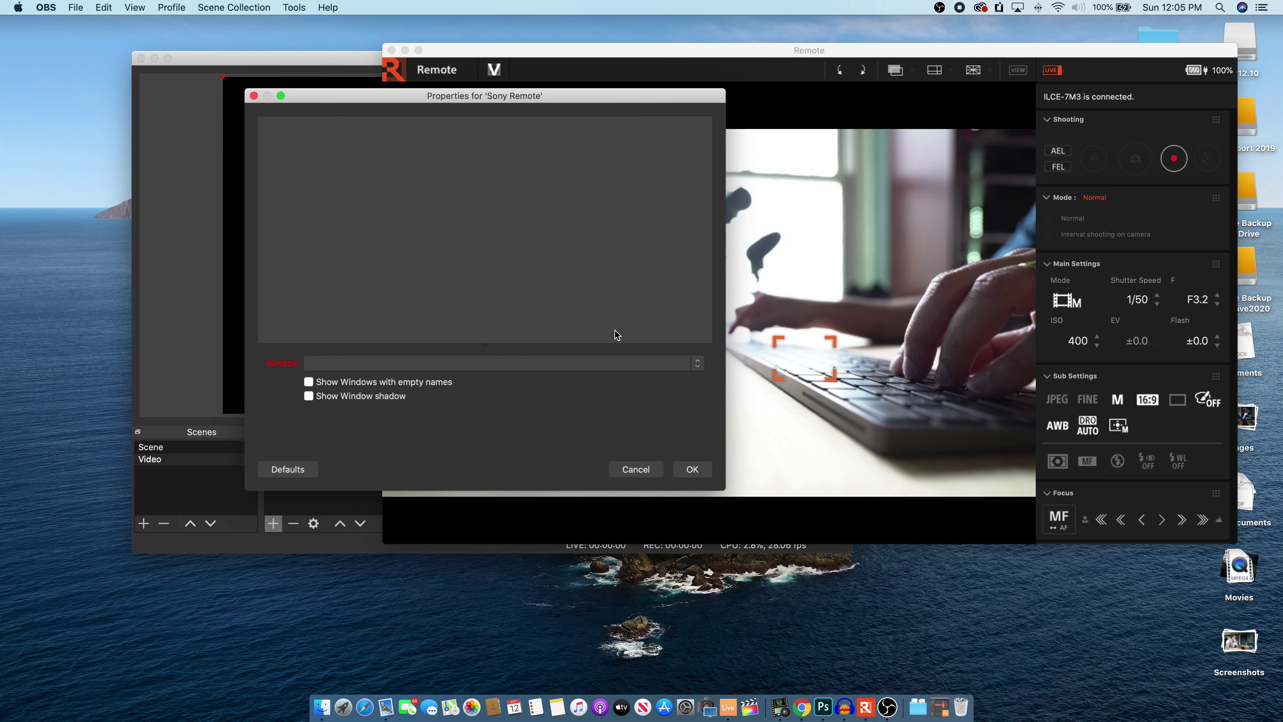
left_click(455, 362)
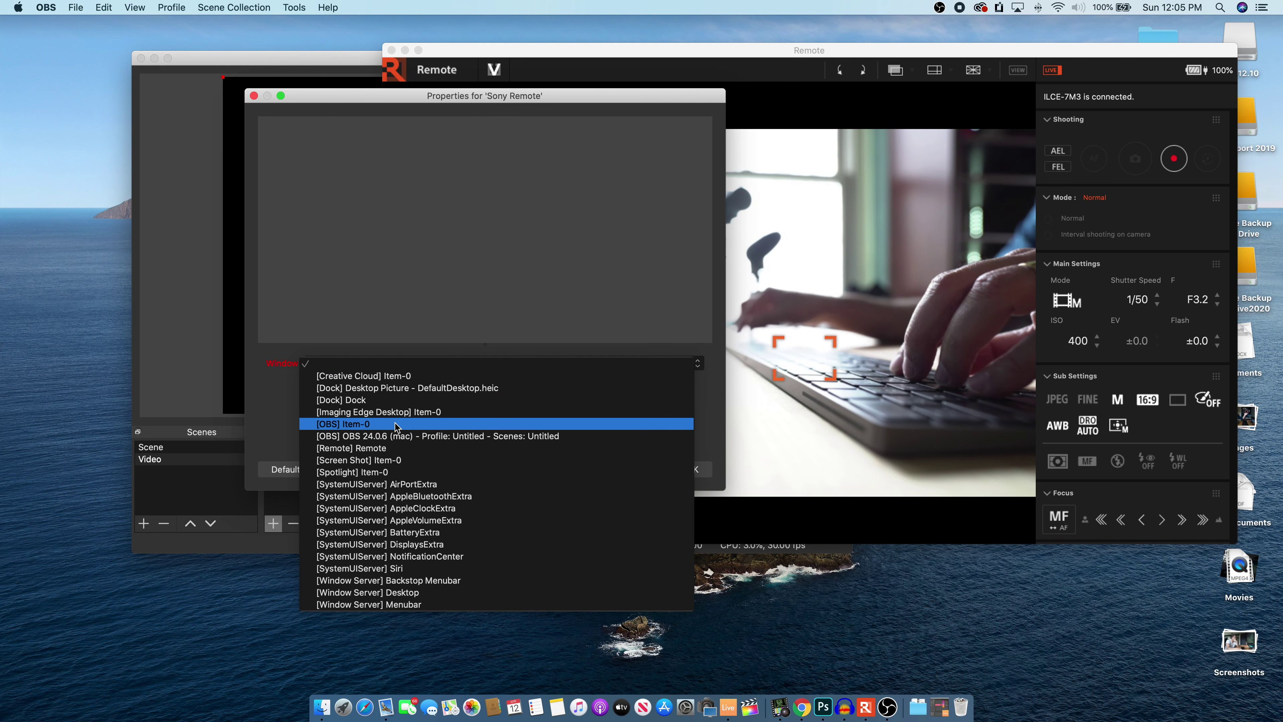
left_click(380, 450)
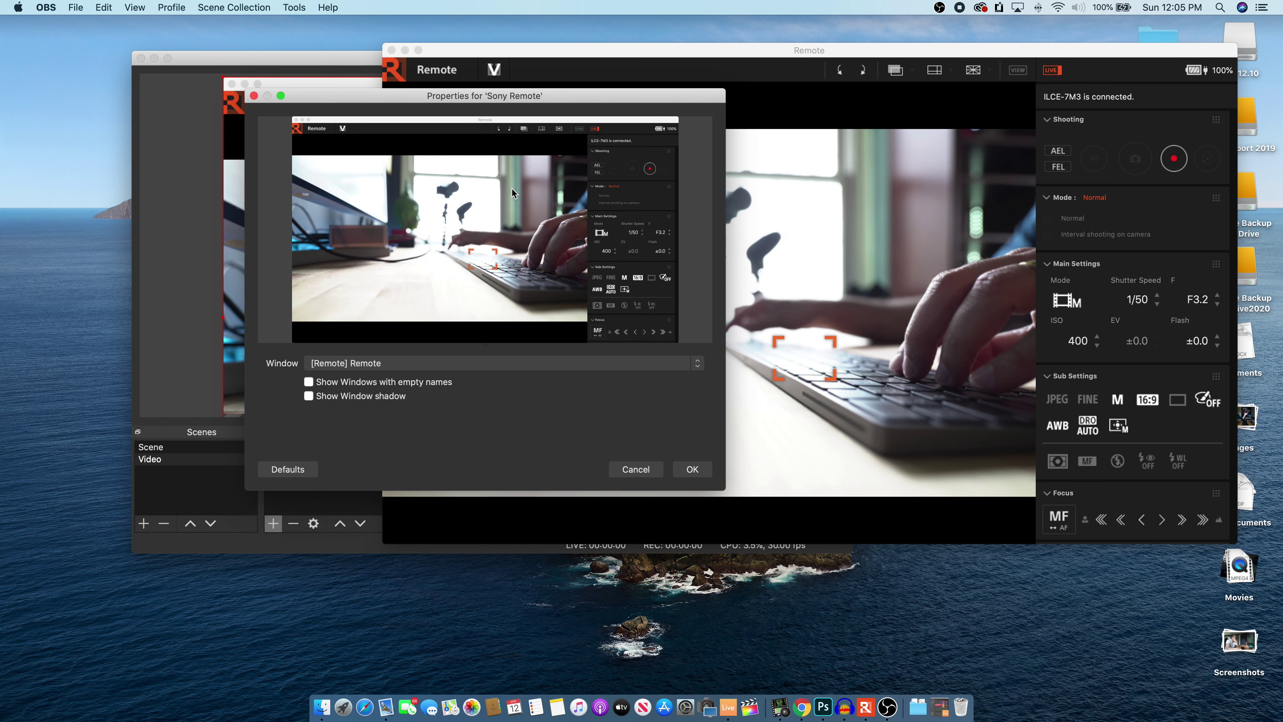
left_click_drag(498, 103, 468, 95)
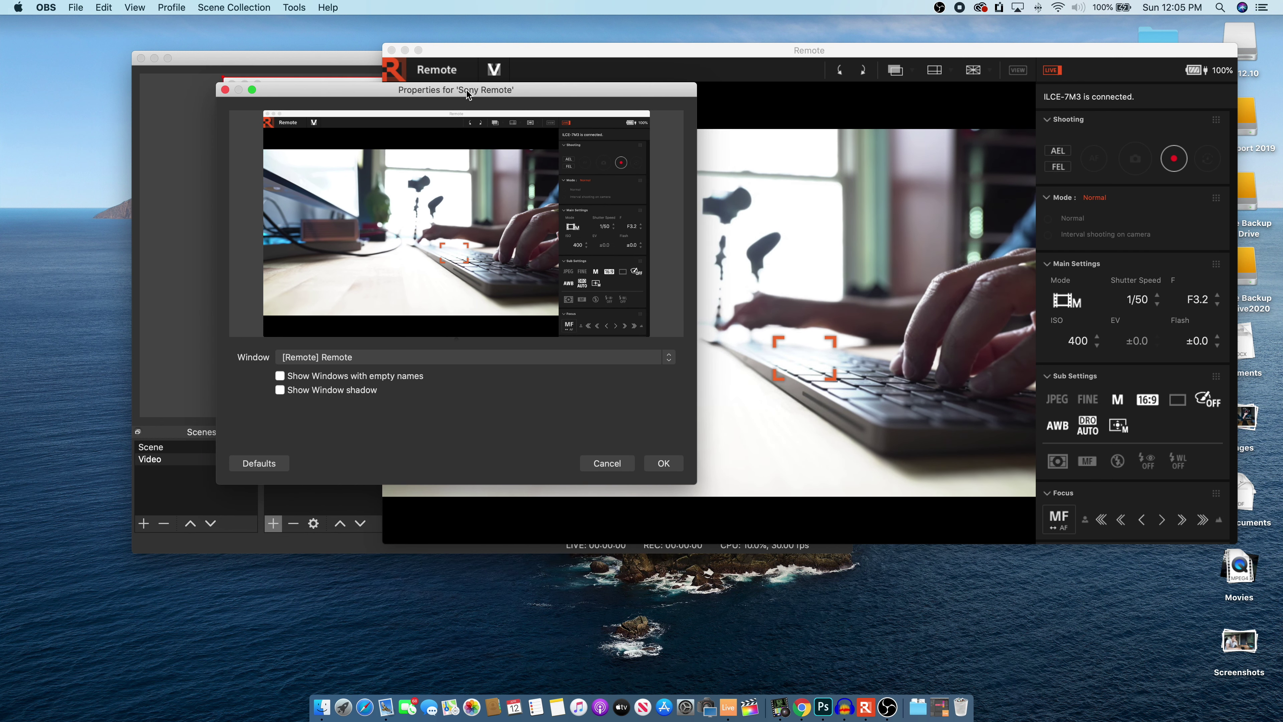
left_click(665, 463)
- Shift the Sony Remote capture left, fit it to screen, and resize it from its corner
left_click_drag(449, 88, 368, 85)
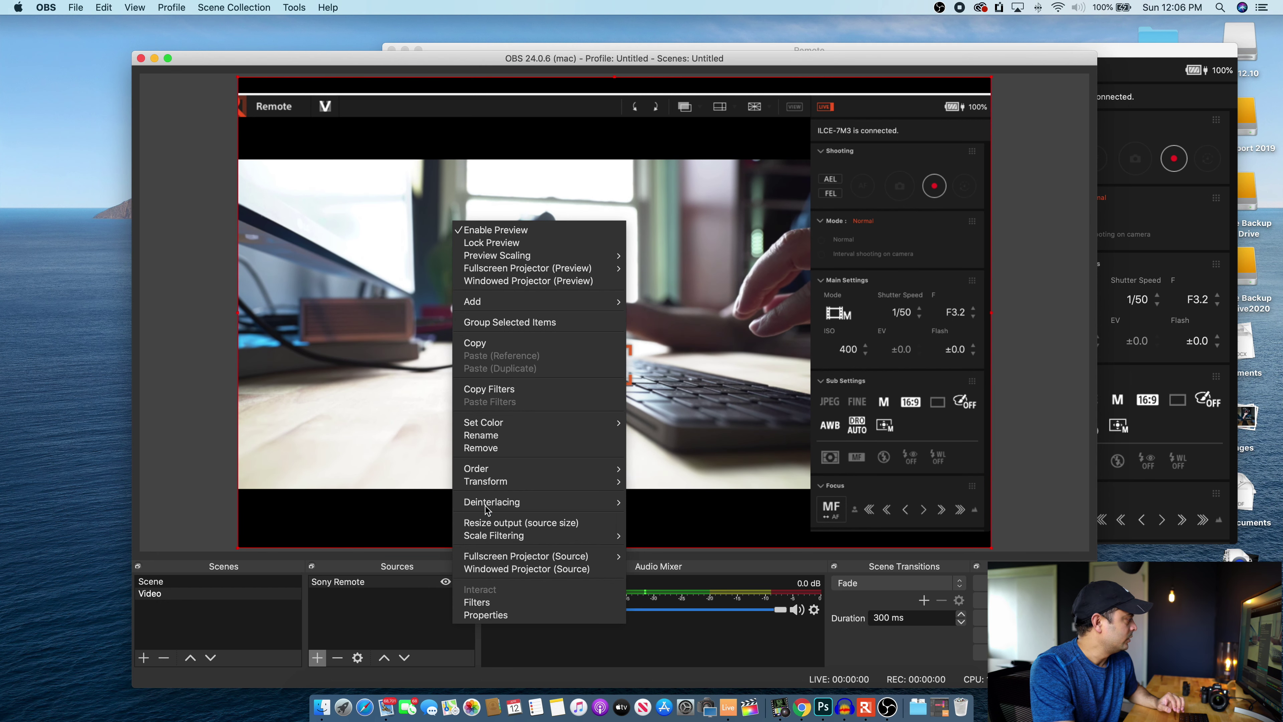
mouse_move(520, 482)
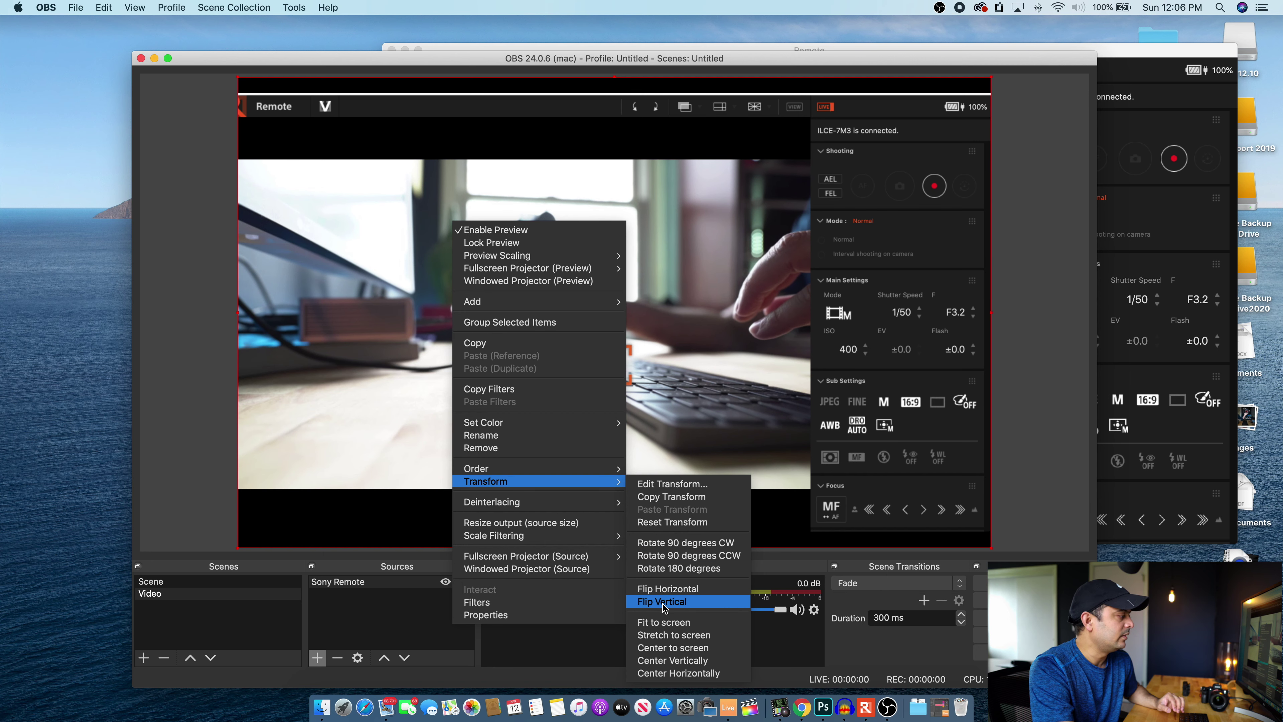
left_click(665, 622)
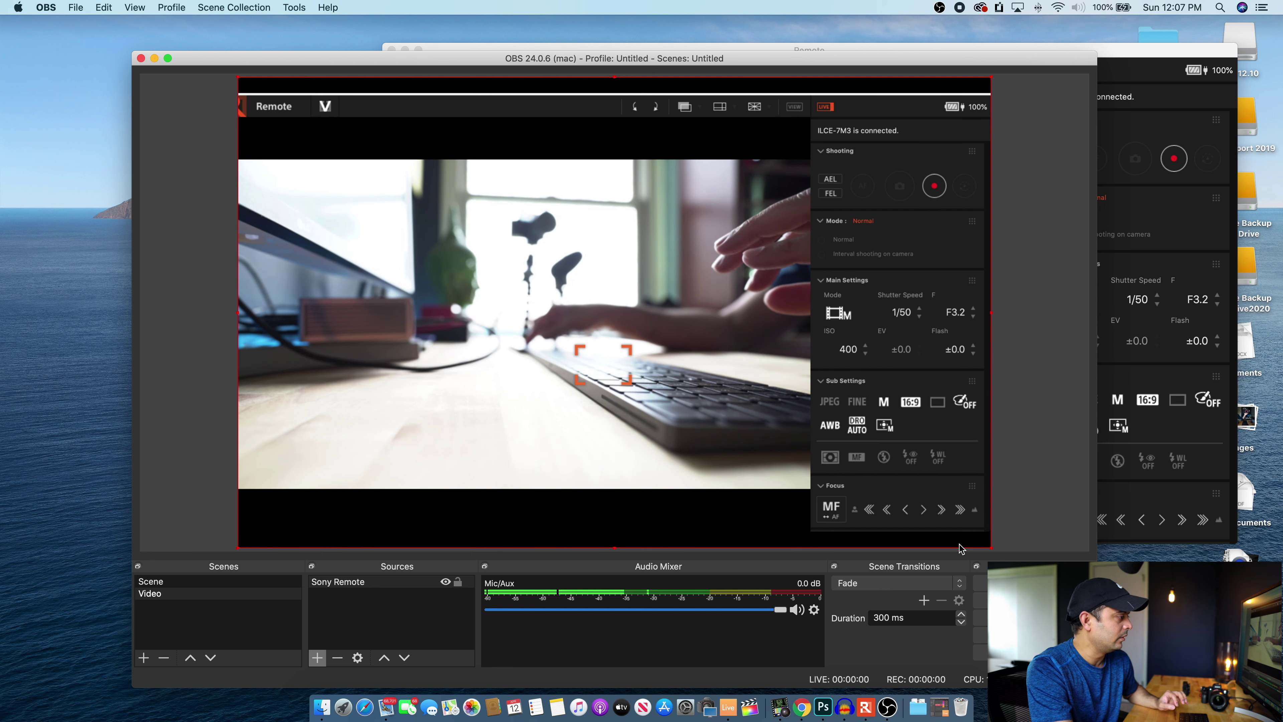
left_click_drag(992, 547, 720, 335)
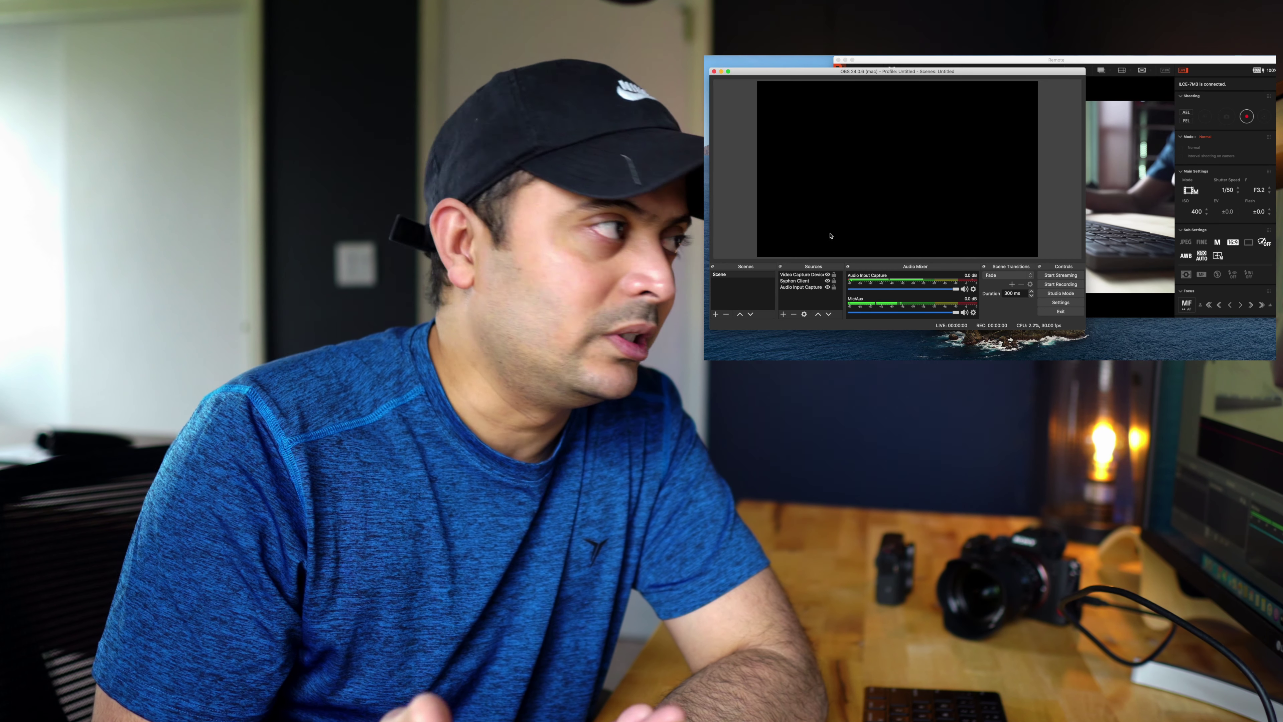
- Add a new scene named 'Video'
left_click(715, 313)
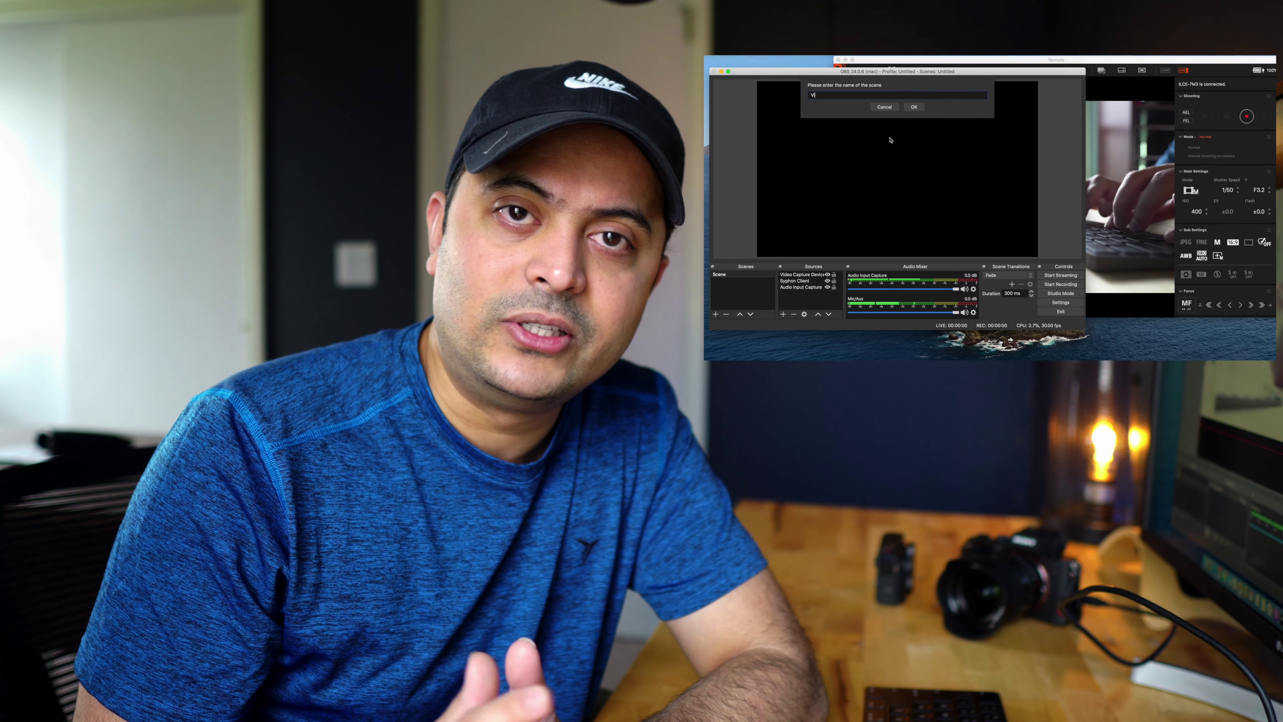
type("Video")
key("Return")
- Add a 'Sony Remote' Window Capture source capturing the [Remote] Remote window
left_click(784, 315)
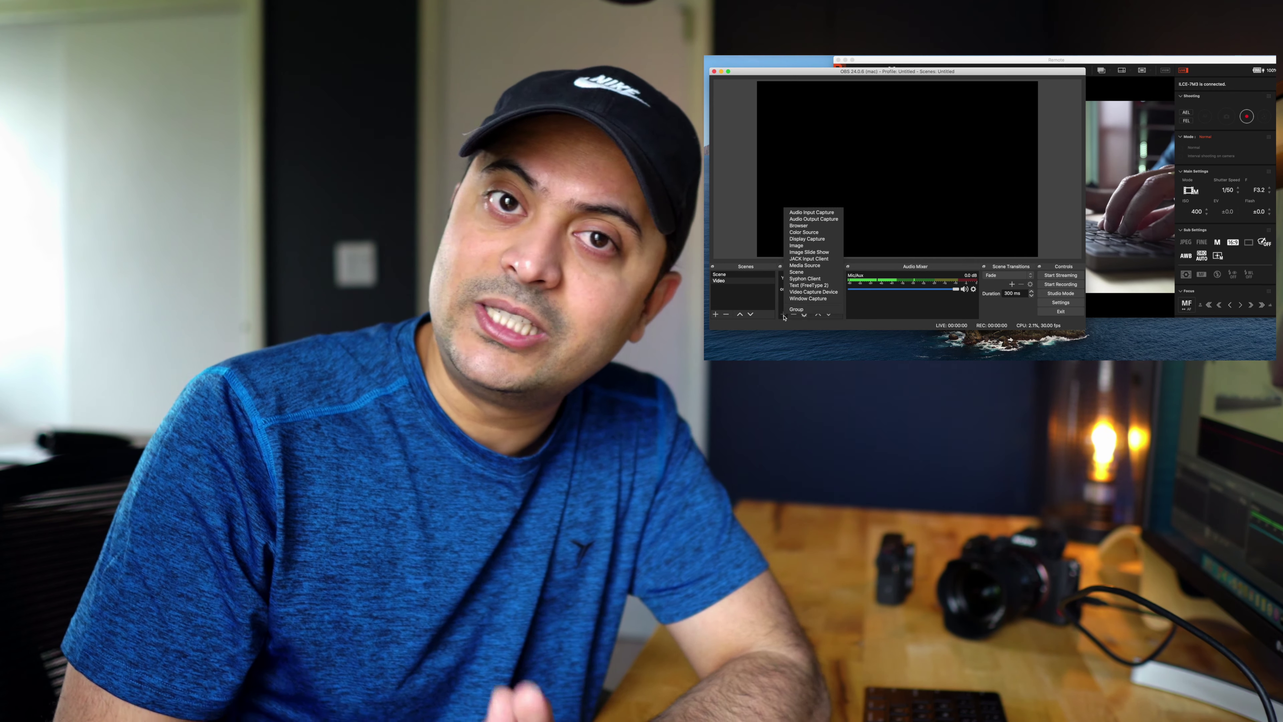
left_click(807, 299)
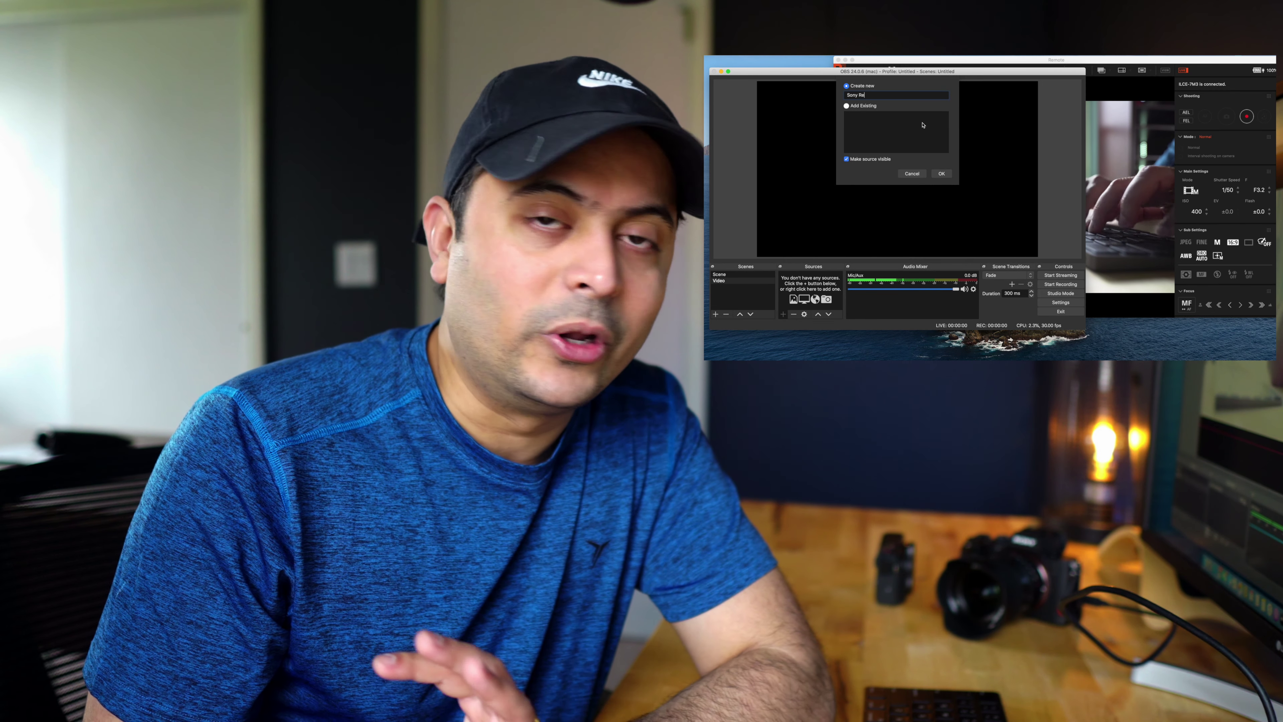
left_click(942, 174)
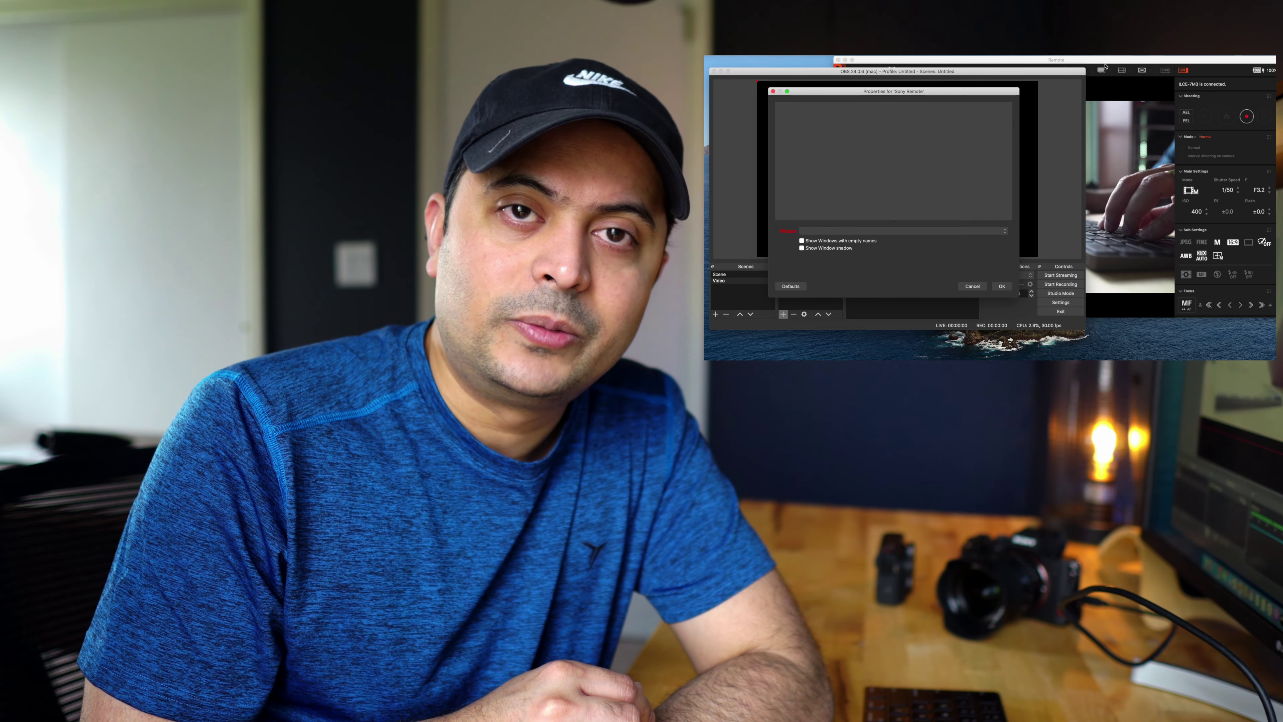
left_click(1105, 68)
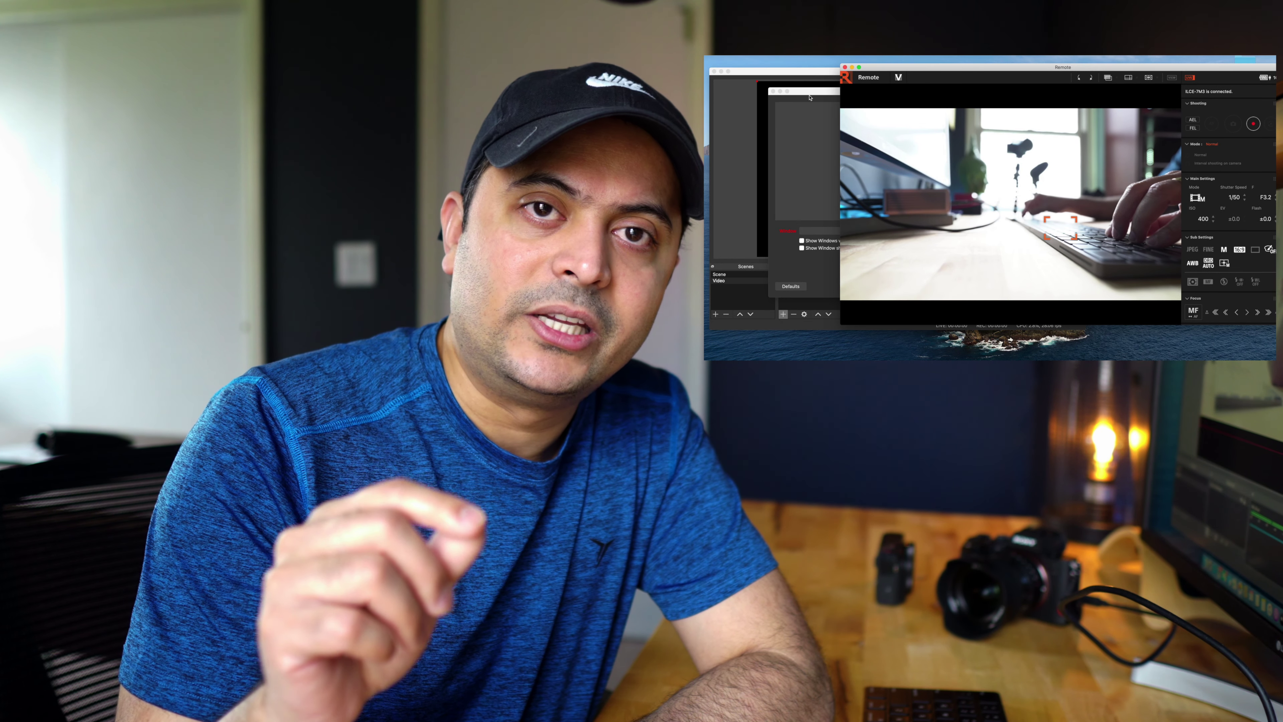
left_click(831, 231)
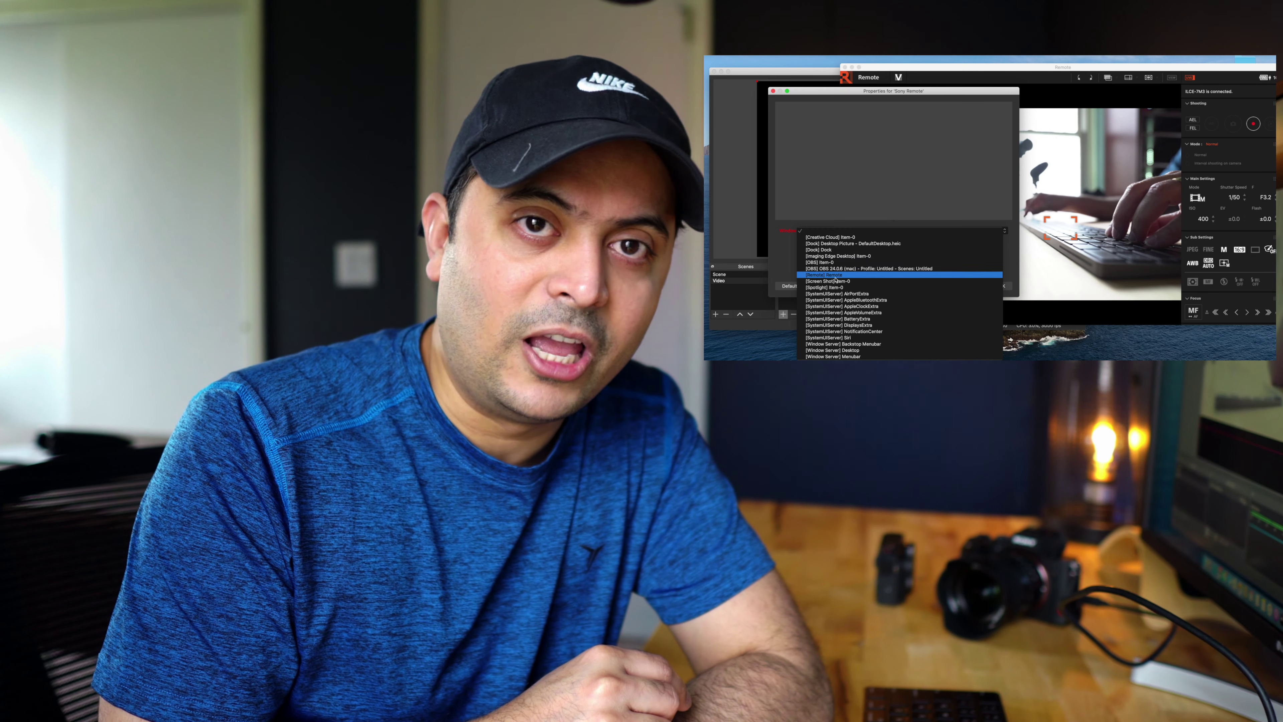
left_click(832, 279)
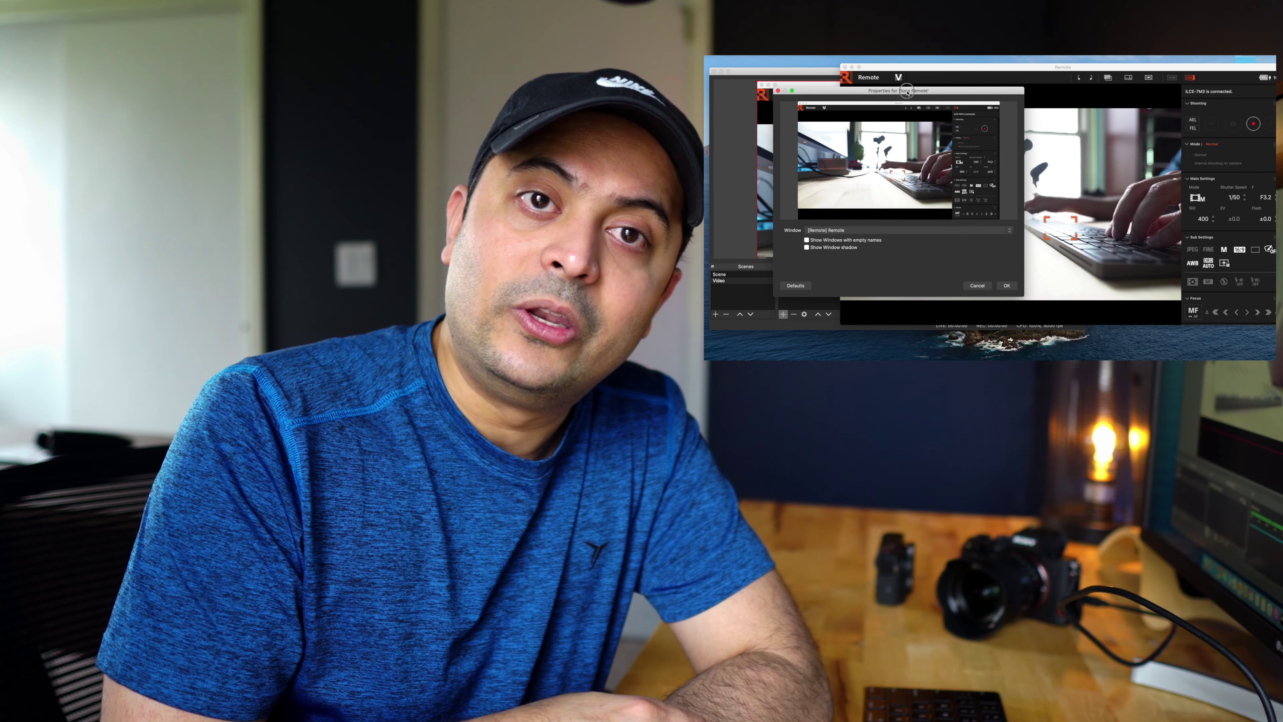